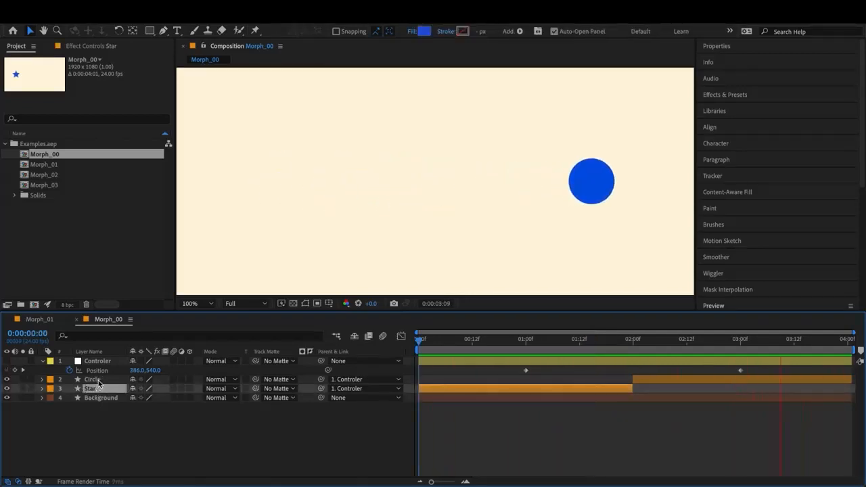
Play the star-to-circle animation and compare the frames near the Controler layer's position keyframes at 1:00 and 3:00
click(98, 380)
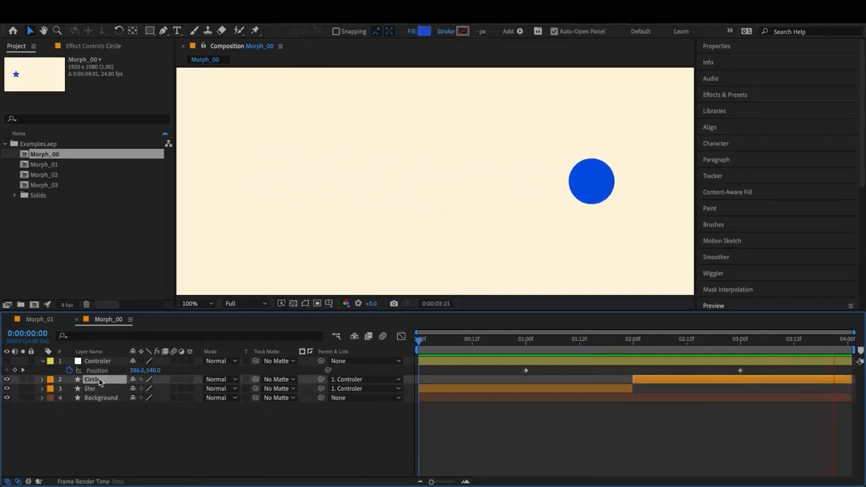
click(92, 363)
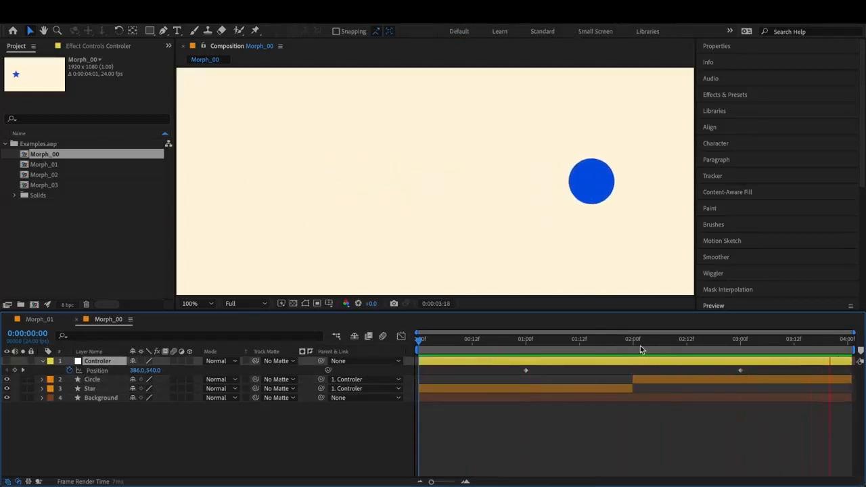
key(space)
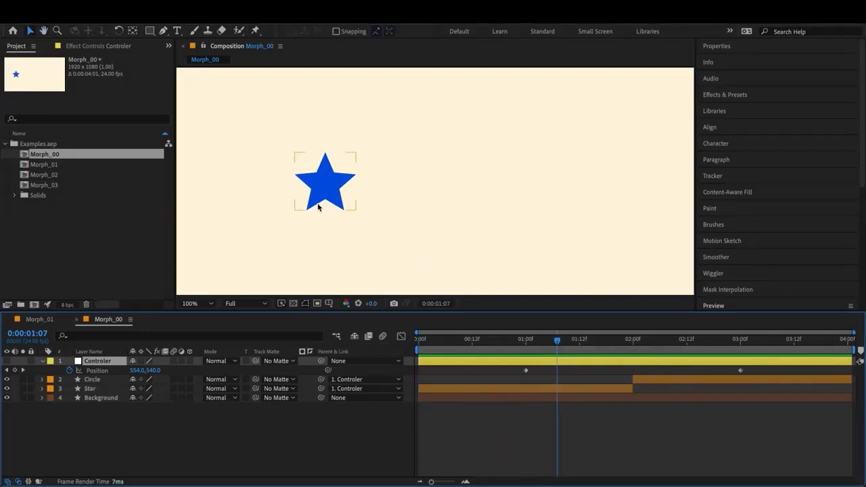
click(739, 345)
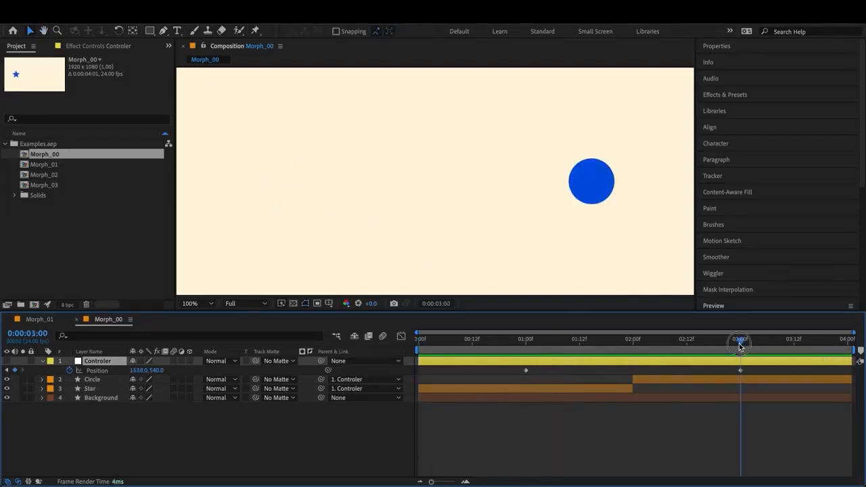
click(521, 339)
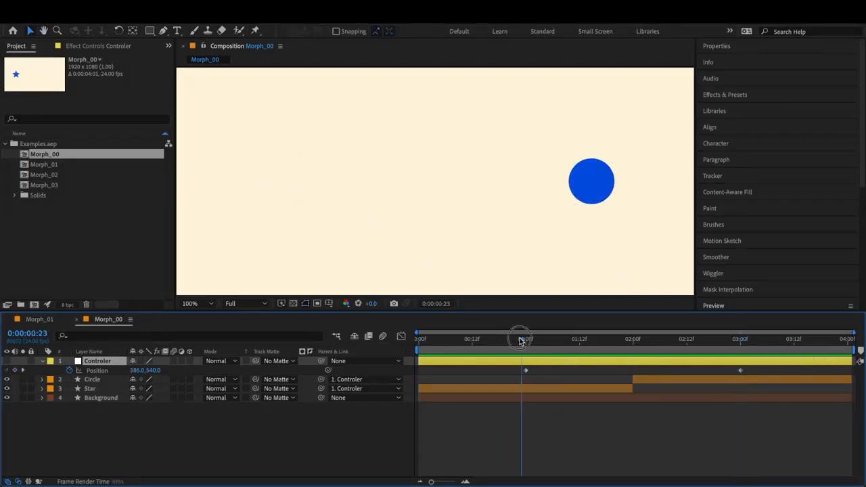
key(space)
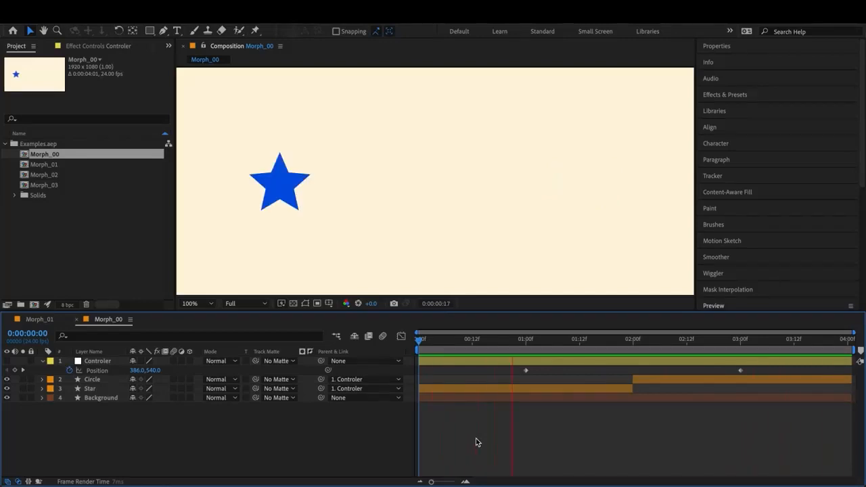
Examine the speed graph of the Controler layer's position keyframes in an enlarged timeline and preview the motion
drag(758, 368, 510, 379)
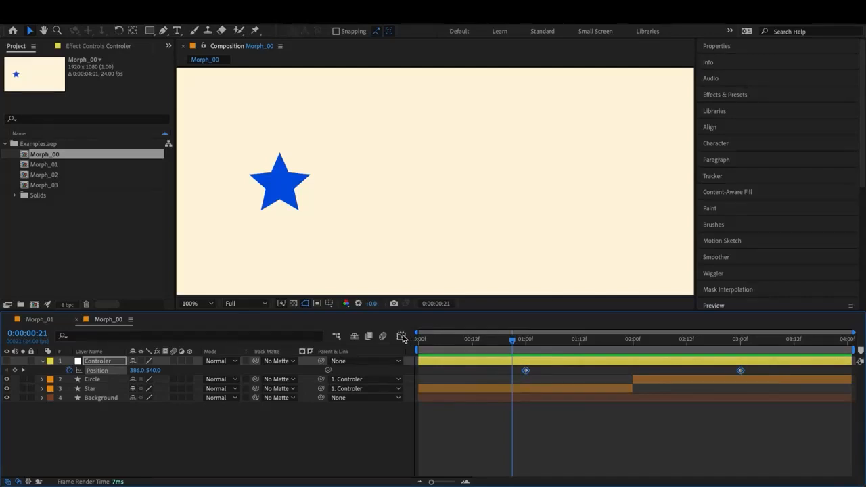
click(400, 336)
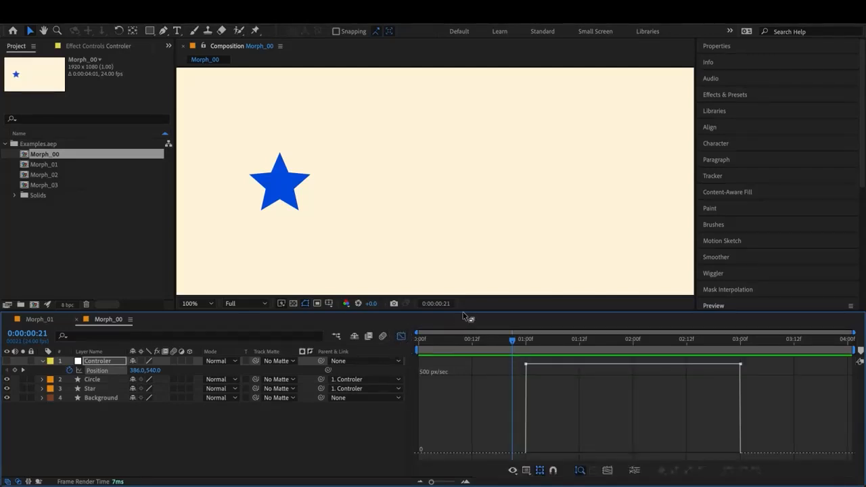
drag(464, 311, 460, 203)
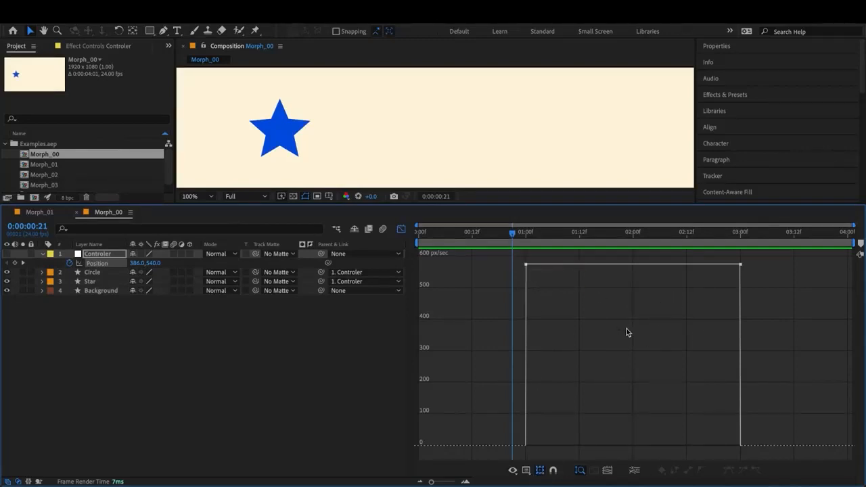
click(526, 471)
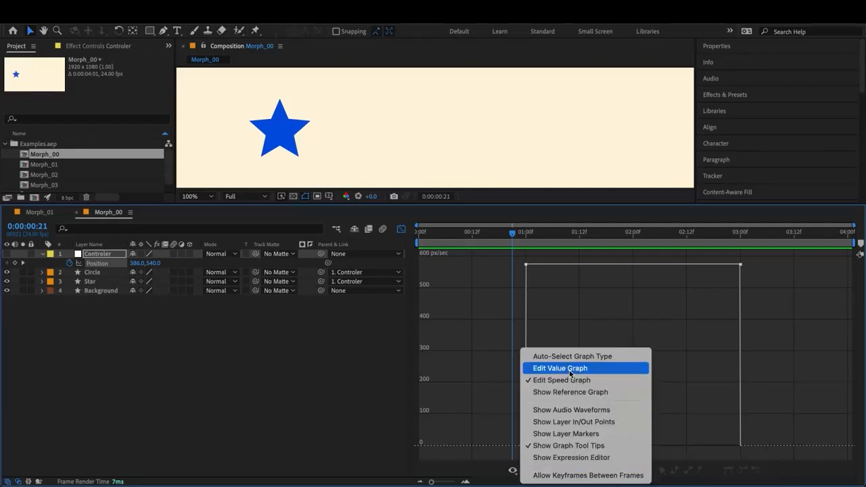
click(466, 364)
key(space)
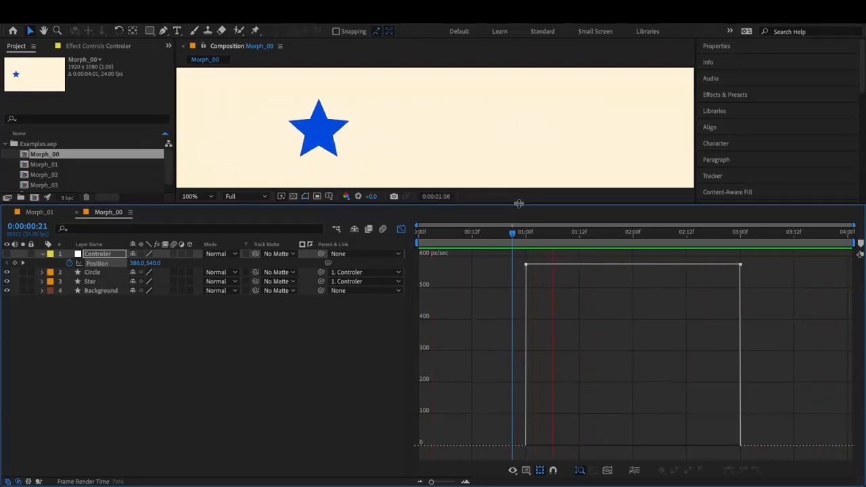
drag(519, 203, 519, 284)
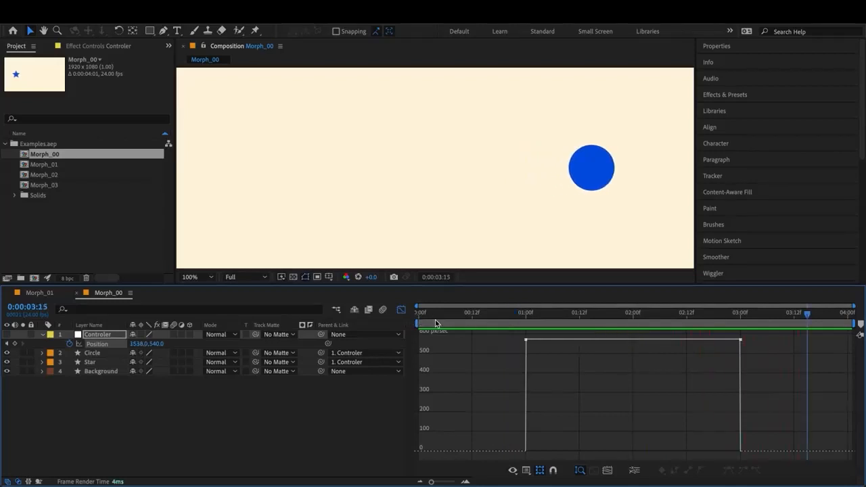
click(401, 309)
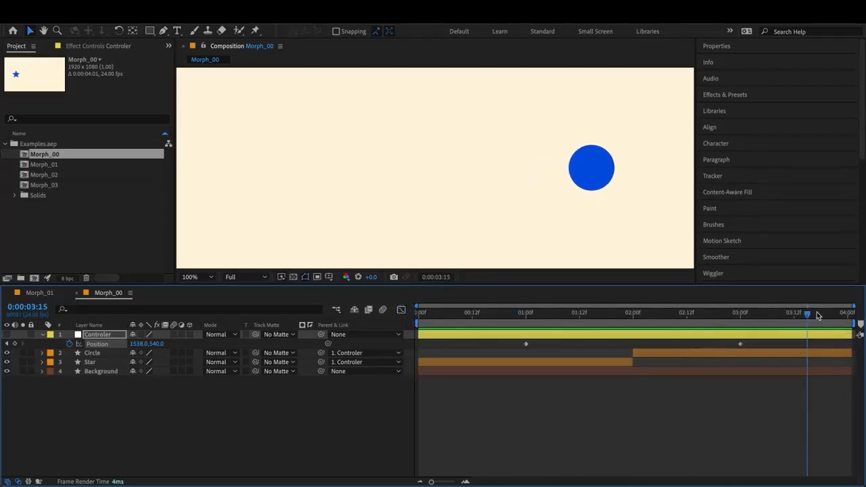
With the current time at 2:00, apply Easy Ease to both position keyframes of the Controler layer in the speed graph
drag(645, 320, 632, 315)
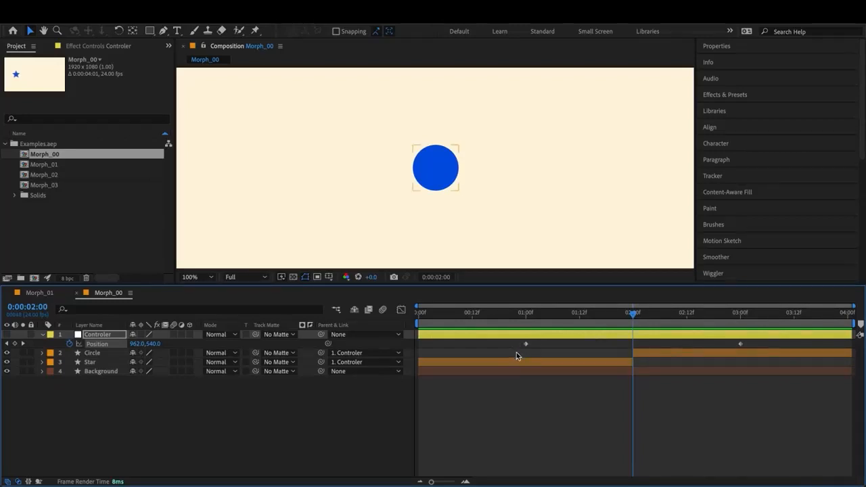
drag(759, 337, 498, 346)
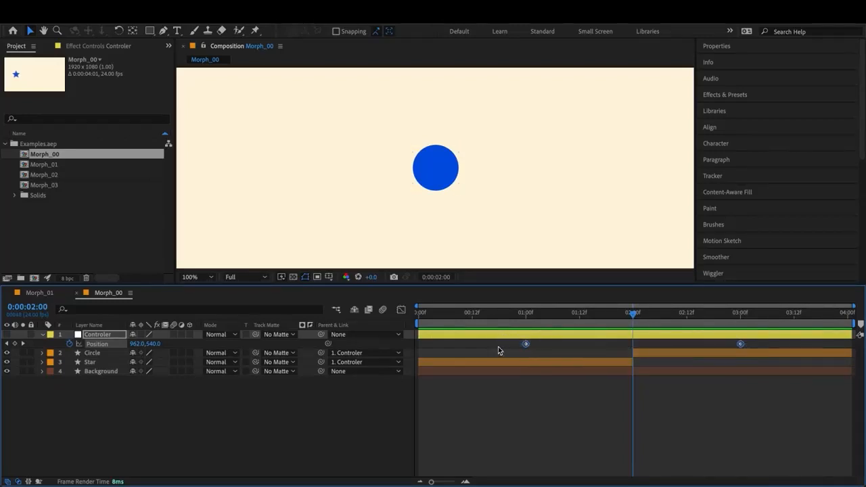
click(401, 309)
drag(768, 338, 501, 347)
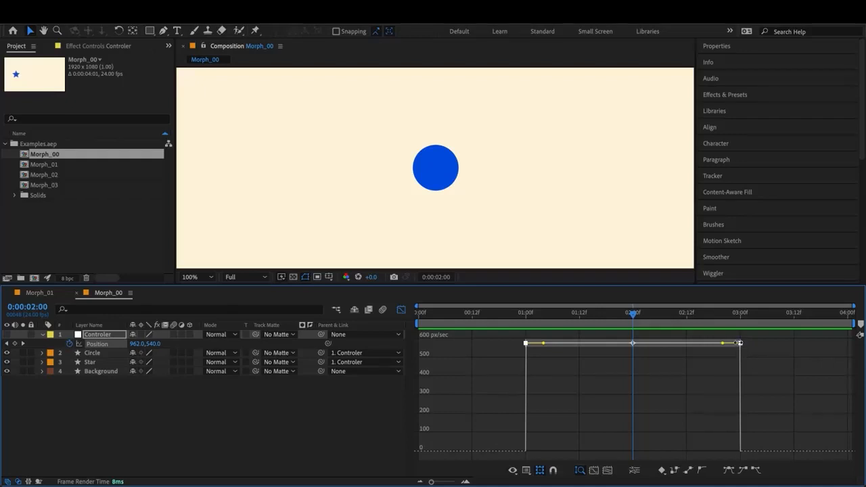
key(F9)
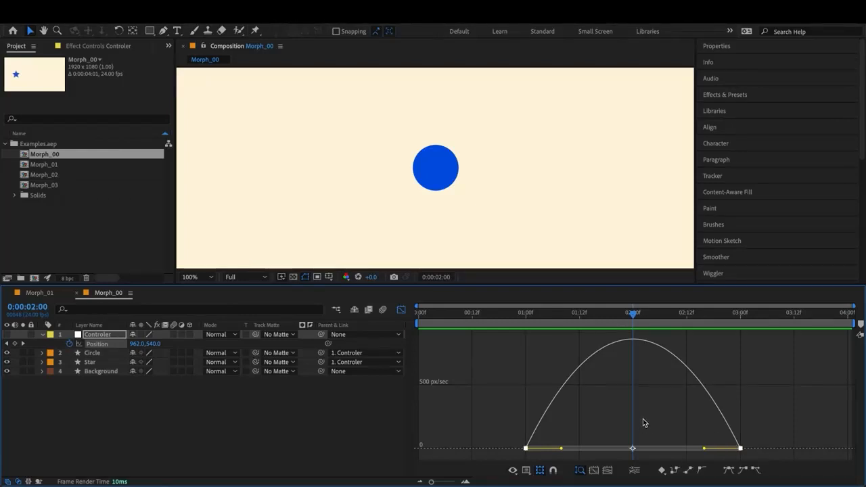
Lengthen the influence handles of both position keyframes evenly to form a sharp speed peak at 2:00
mouse_move(633, 341)
drag(561, 449, 597, 451)
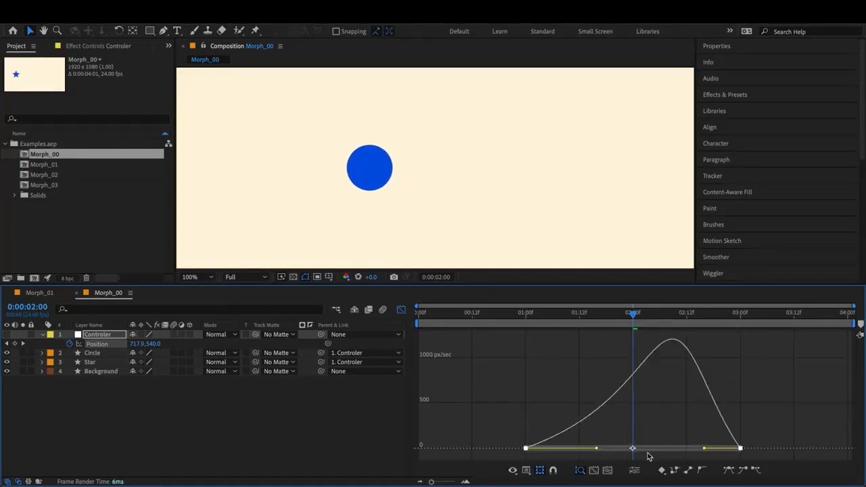
drag(704, 449, 653, 448)
drag(596, 449, 614, 452)
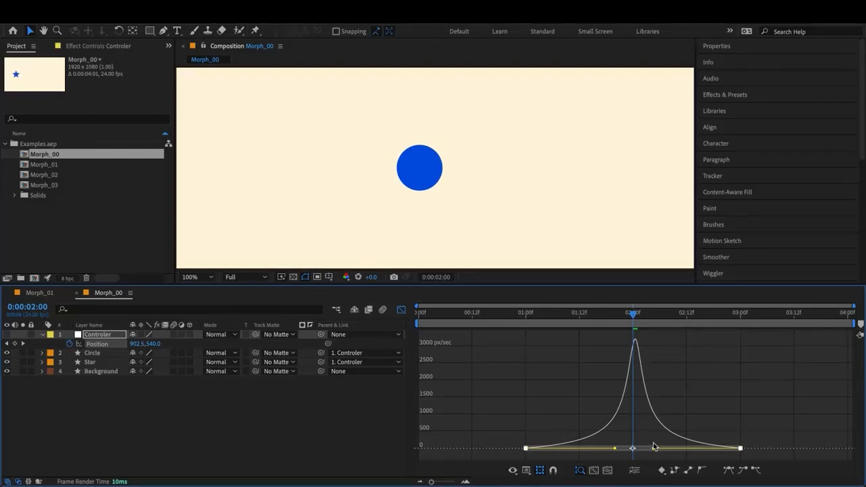
drag(654, 450, 651, 451)
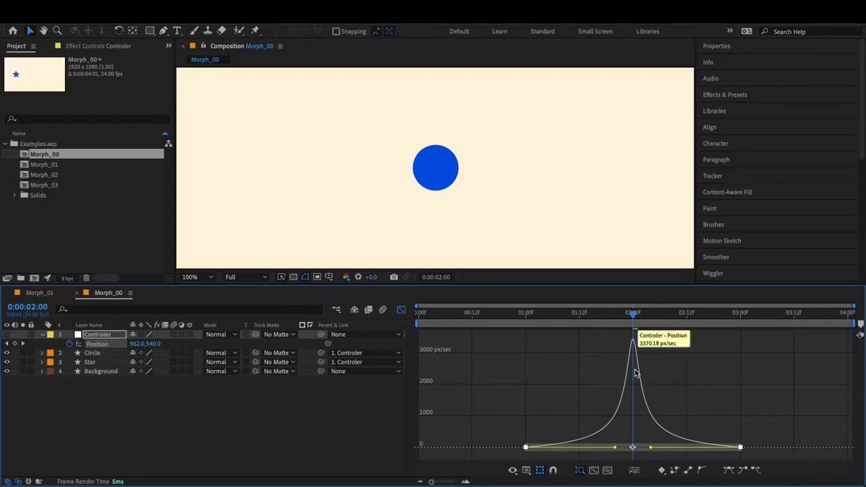
Return to the layer view, preview the eased motion and inspect the frames around the star-to-circle switch at 2:00
key(shift+F3)
drag(509, 314, 437, 316)
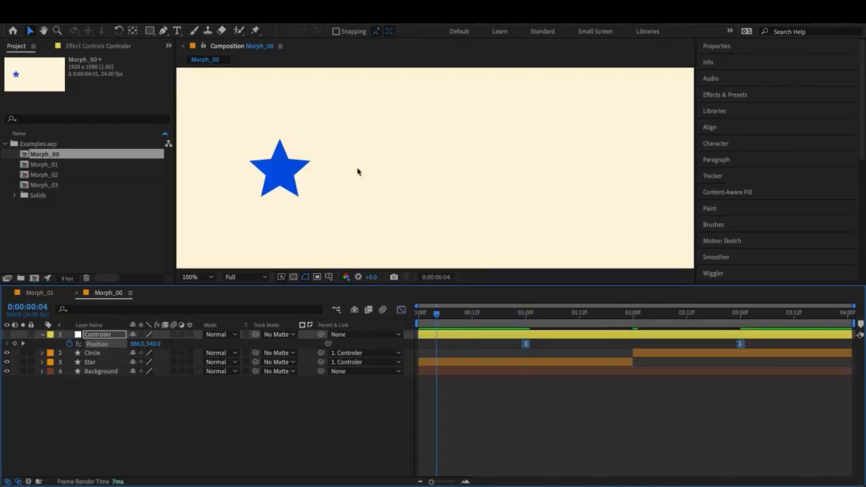
key(space)
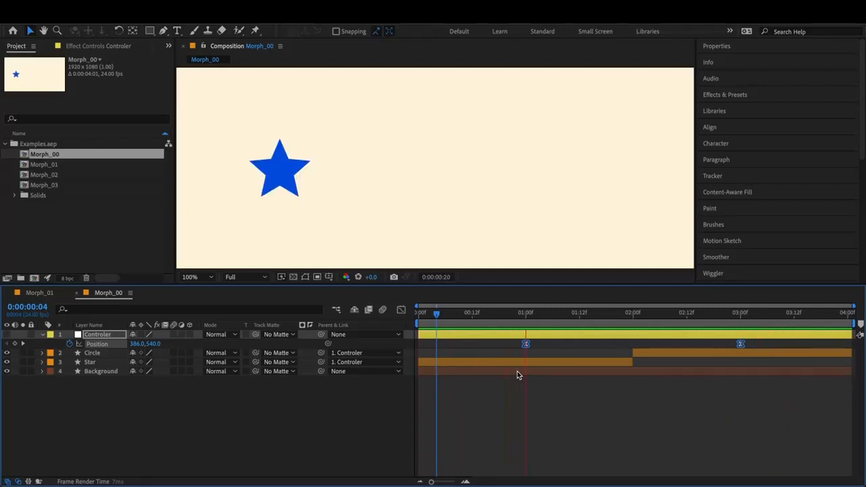
click(628, 313)
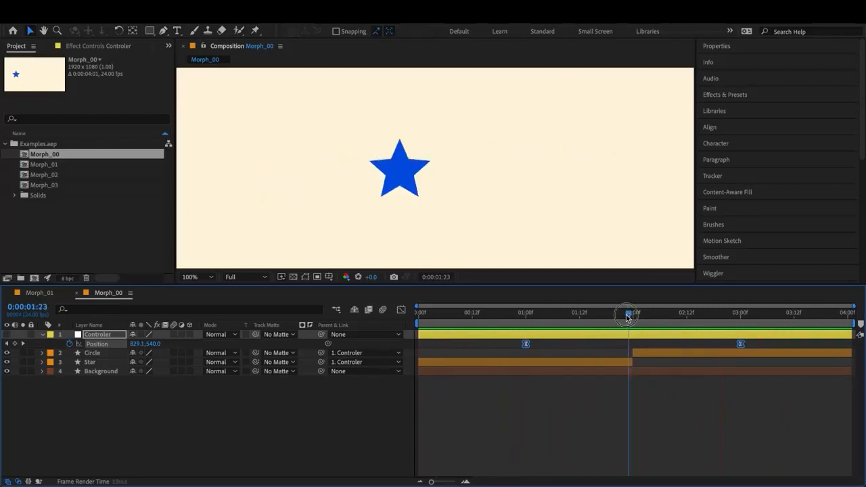
mouse_move(628, 315)
mouse_down()
mouse_move(645, 315)
mouse_move(611, 315)
mouse_move(642, 323)
mouse_up()
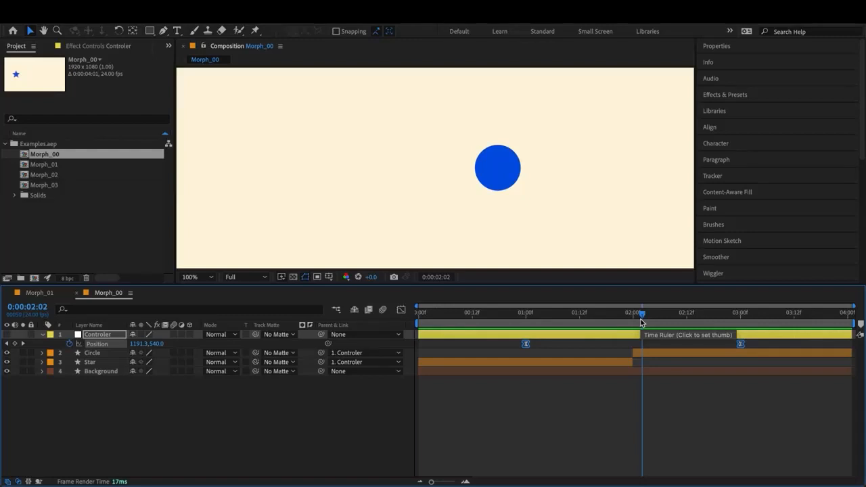
drag(642, 322, 623, 316)
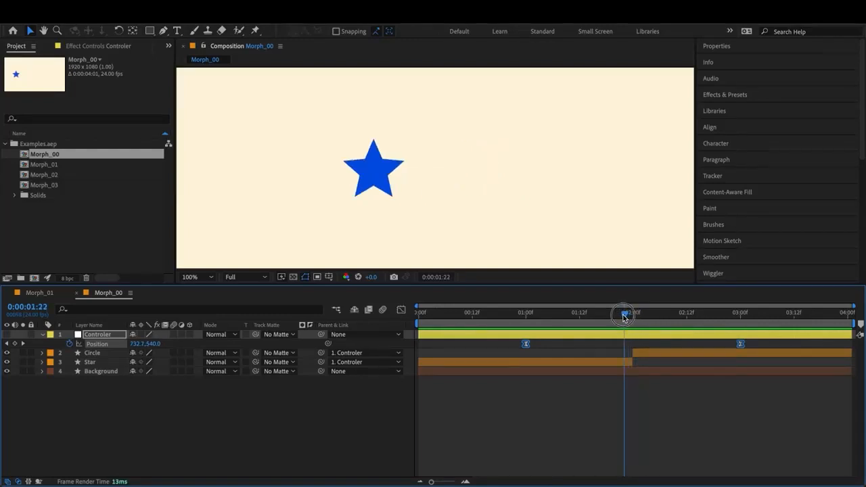
key(k)
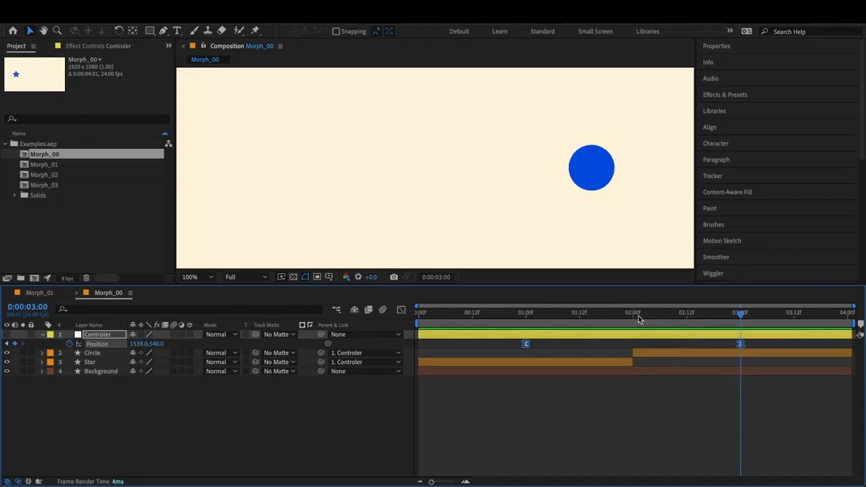
click(634, 314)
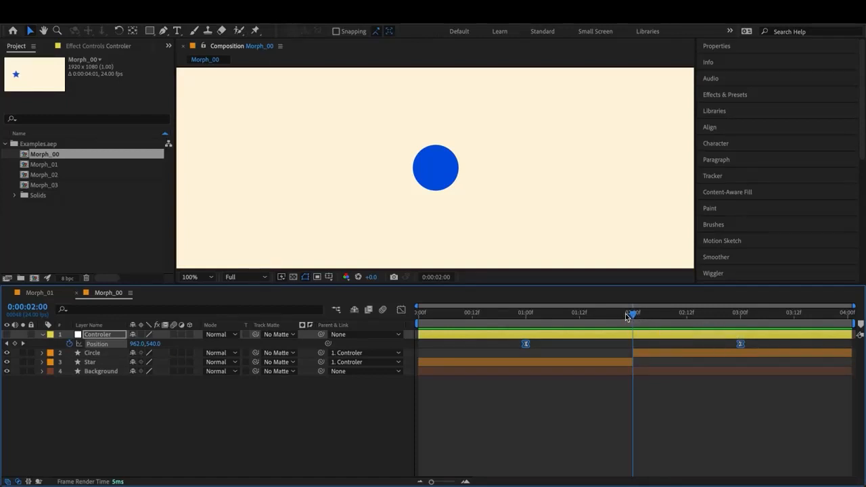
Try shifting the position speed peak to about 1:12 by skewing the influence handles, and preview the result
click(576, 314)
drag(577, 314, 579, 314)
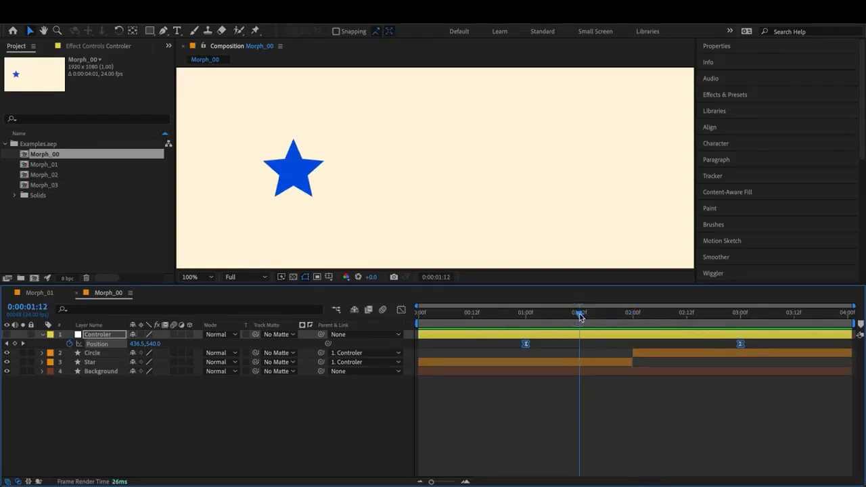
drag(760, 341, 496, 347)
click(401, 309)
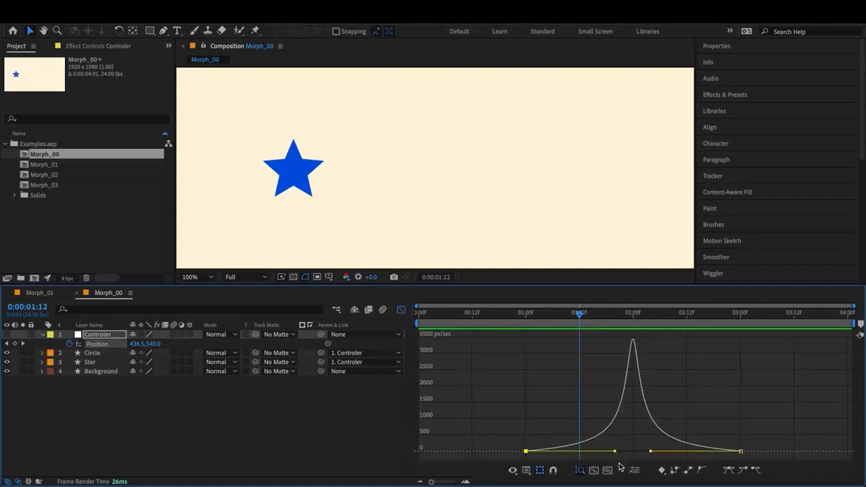
mouse_move(615, 451)
mouse_down()
mouse_move(624, 452)
mouse_move(607, 457)
mouse_move(645, 452)
mouse_move(630, 452)
mouse_up()
click(401, 310)
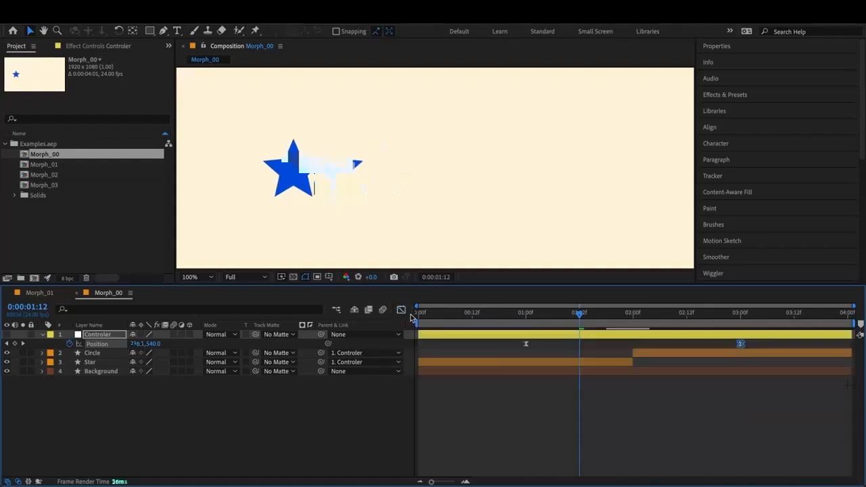
key(space)
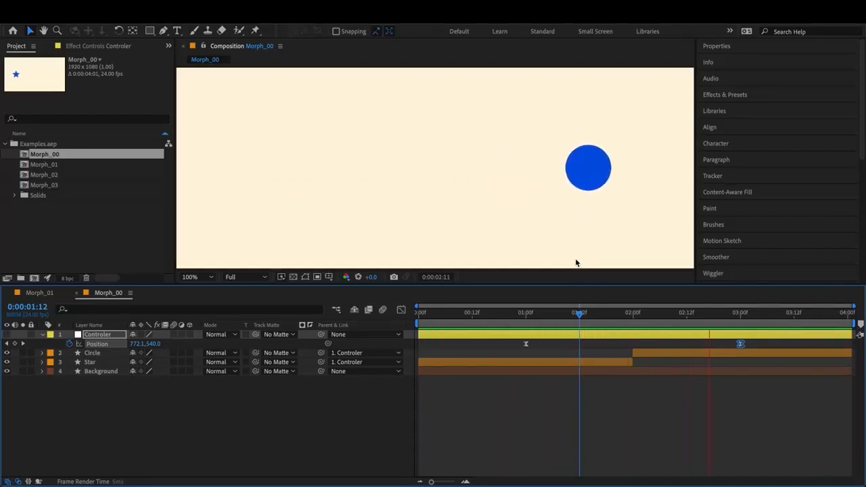
Rebalance the two influence handles to put the Controler's speed peak at 2:00, and preview the motion from the layer view
click(399, 310)
drag(795, 418, 648, 455)
drag(574, 453, 647, 453)
click(648, 451)
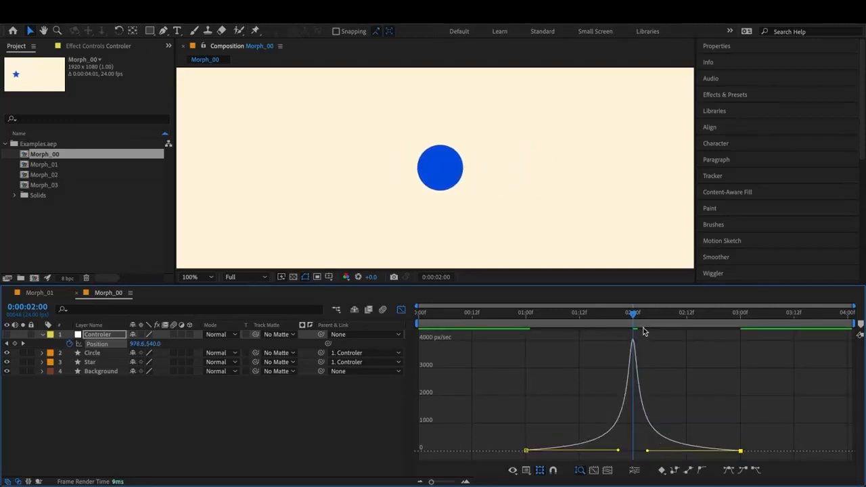
click(401, 309)
key(space)
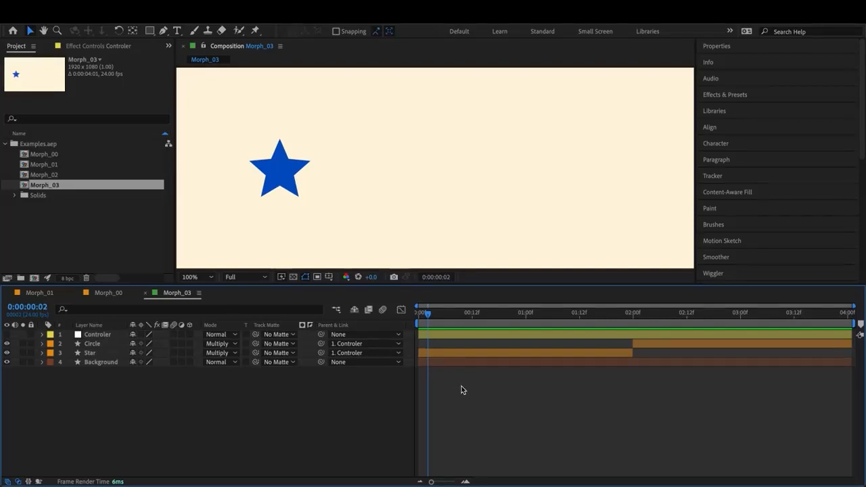
Play Morph_03 and show the speed graph of its Controler layer's position at 2:00
key(space)
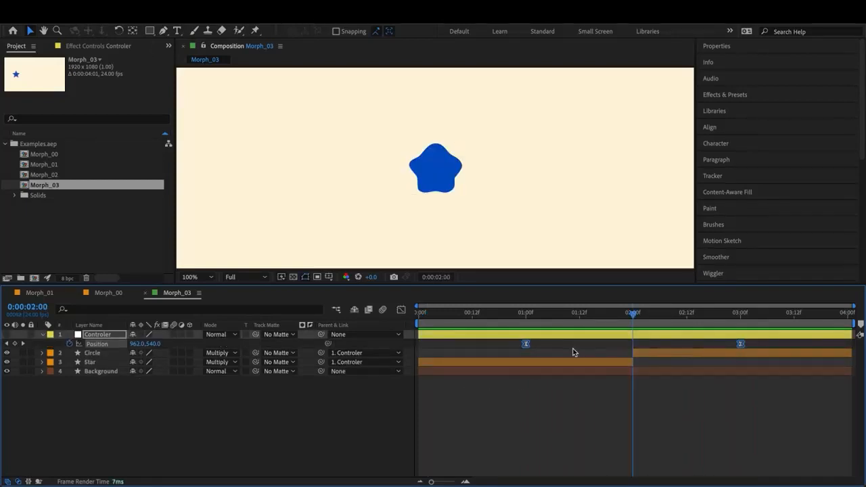
click(400, 310)
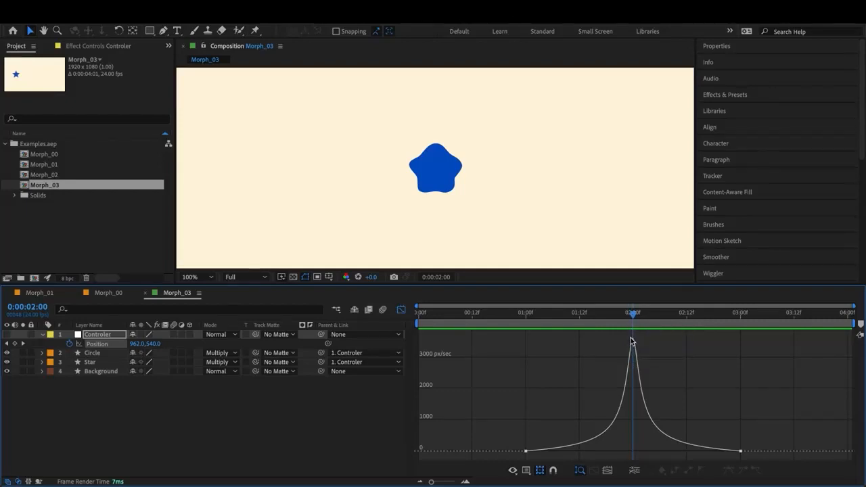
Return from the speed graph to the layer view and reveal the Star layer's path keyframes
click(401, 310)
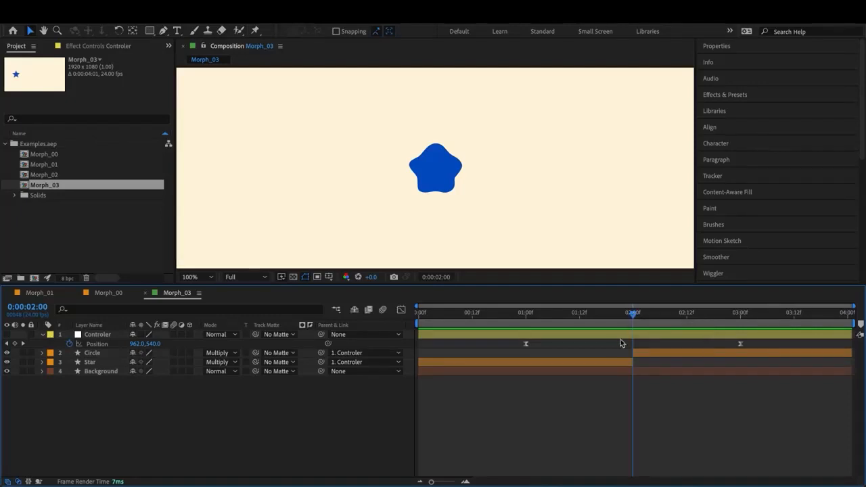
click(595, 361)
key(u)
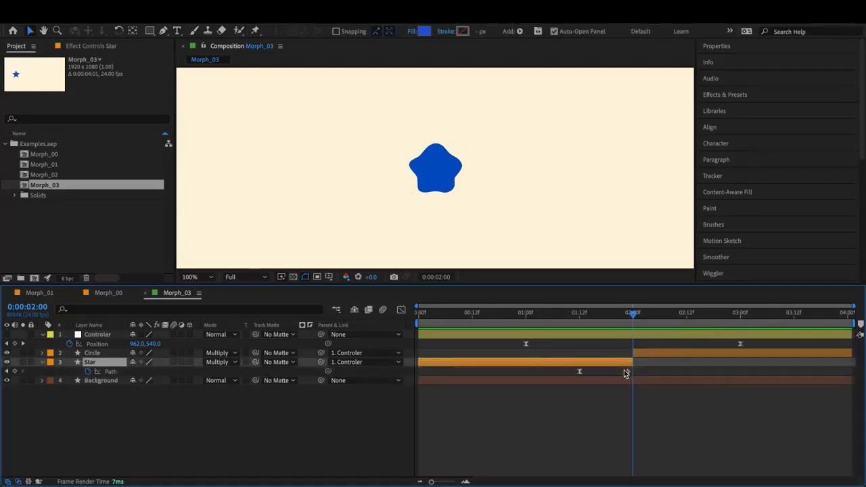
Inspect the Star's shape at its path keyframes at 1:12 and 1:23
click(577, 319)
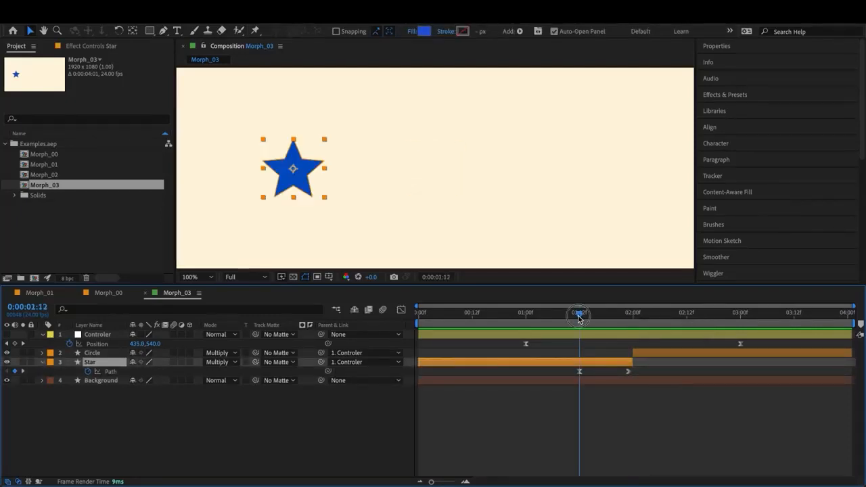
click(582, 402)
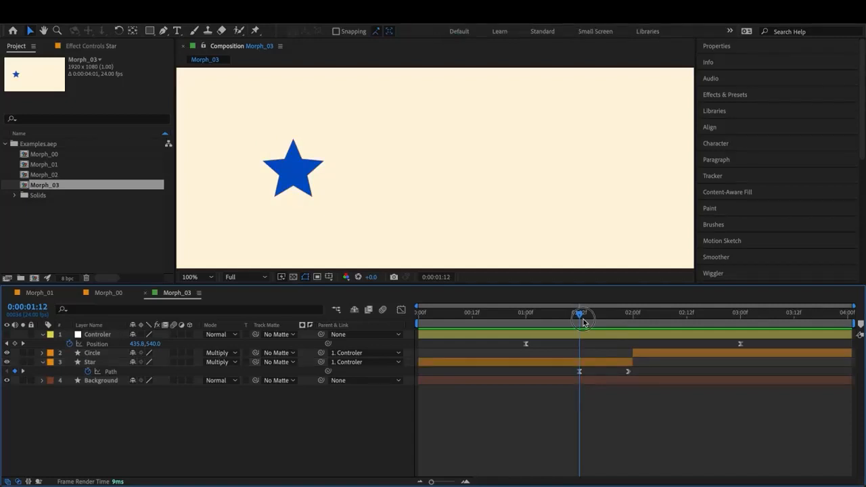
drag(584, 322, 631, 326)
click(628, 370)
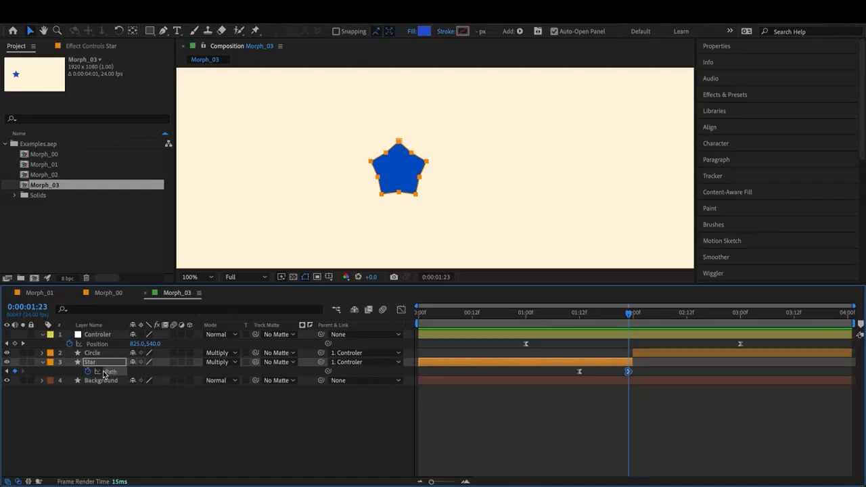
click(595, 405)
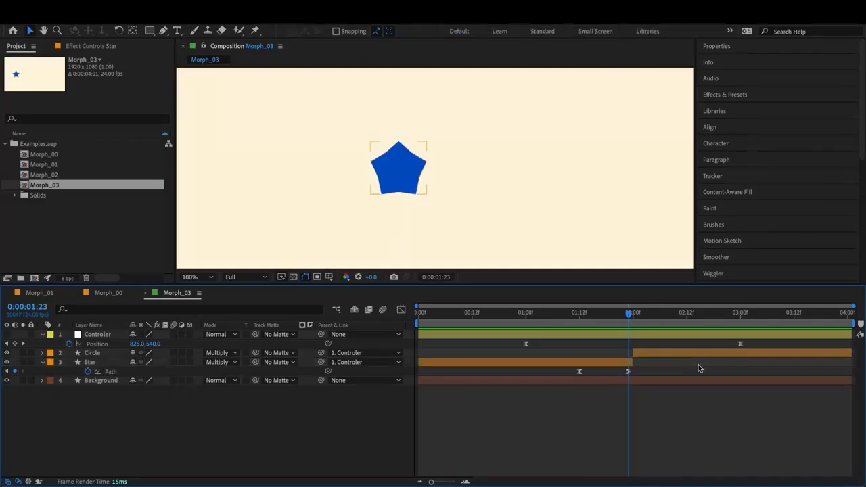
Reveal the Circle layer's path keyframes and inspect its shape at 2:00 and 2:12
click(654, 351)
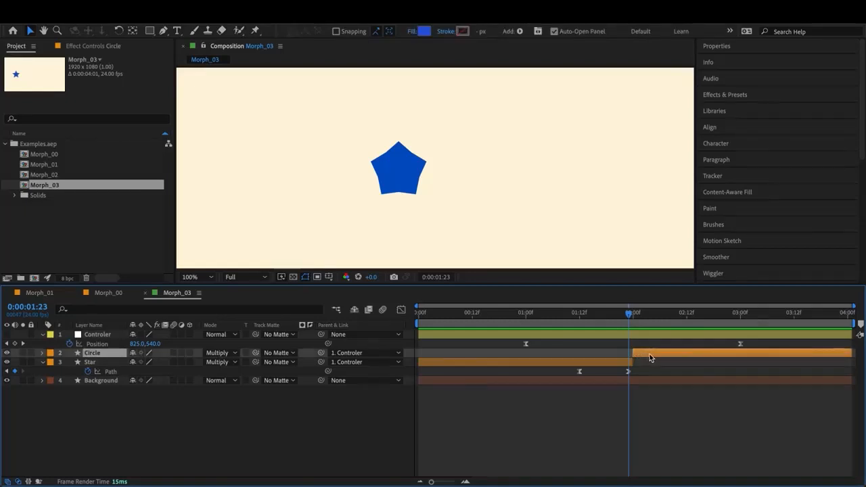
key(u)
click(633, 315)
key(F2)
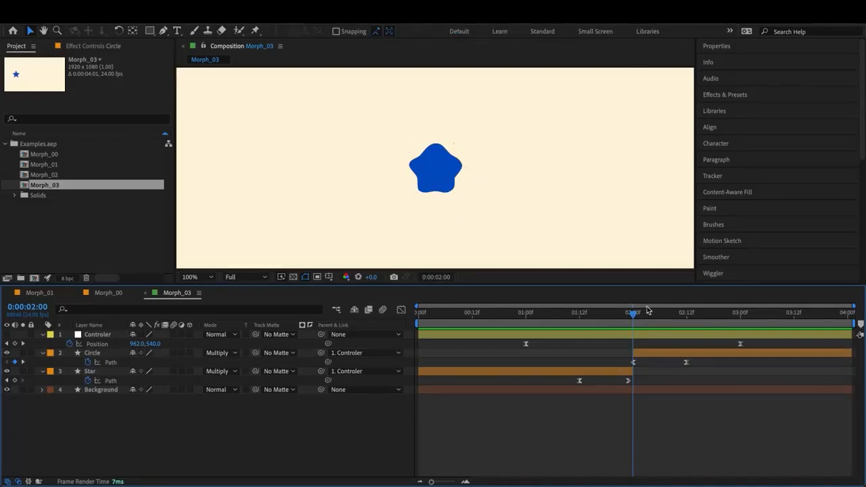
drag(637, 316, 690, 319)
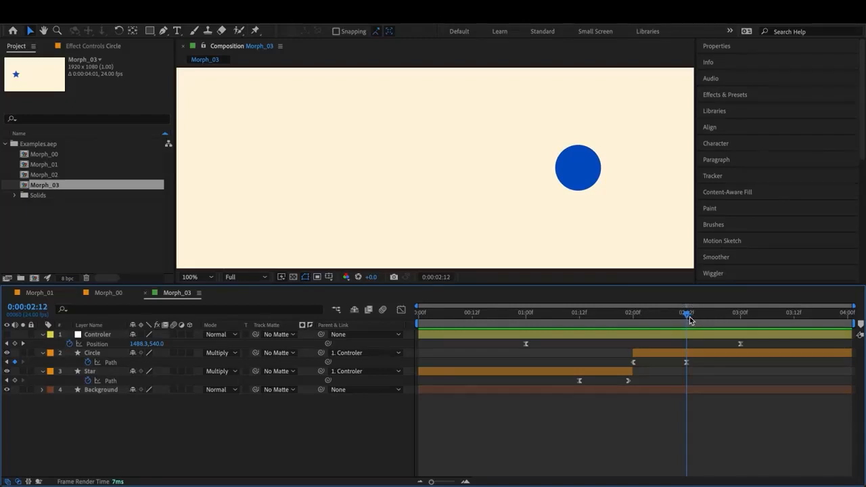
View the speed graph of the Circle's two path keyframes at 2:00, and return to the layer view
drag(699, 356, 629, 368)
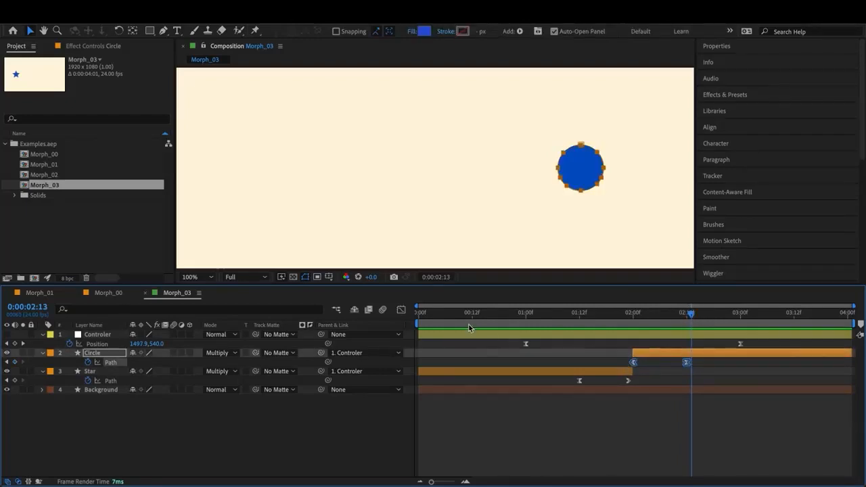
click(400, 311)
key(j)
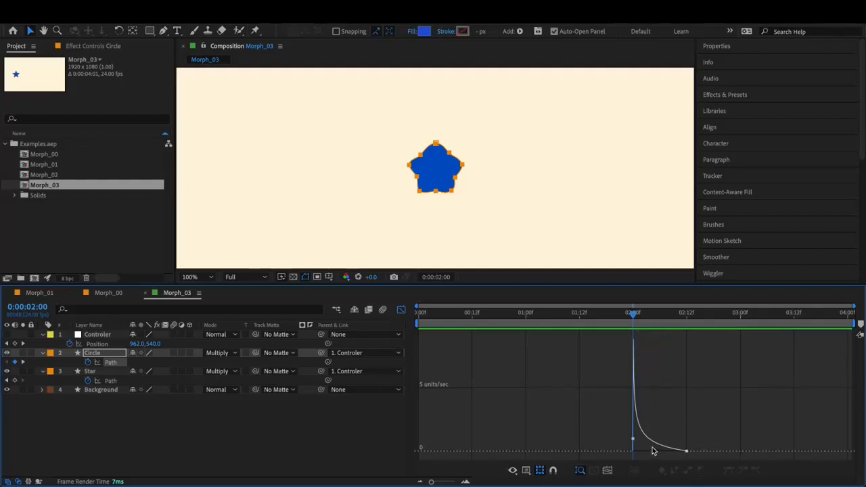
key(shift+F3)
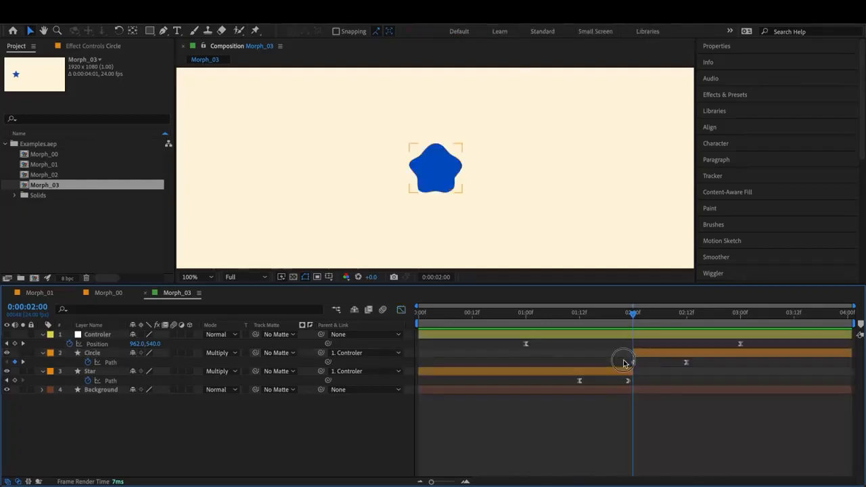
Reopen the Circle's path speed graph and compare it with the Star's path speed graph
click(632, 362)
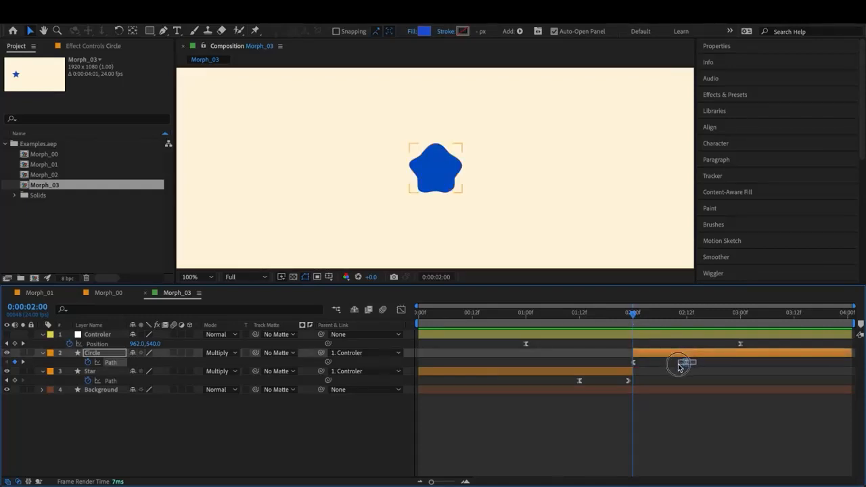
key(shift+F3)
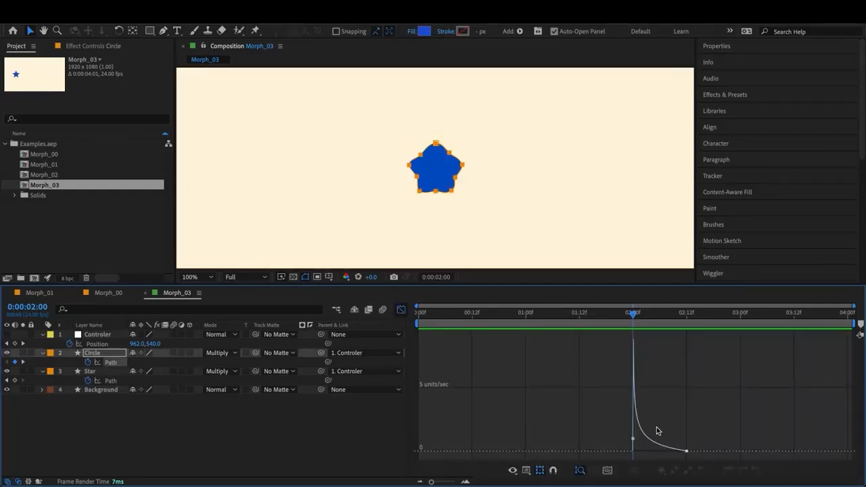
click(111, 381)
drag(575, 427, 630, 454)
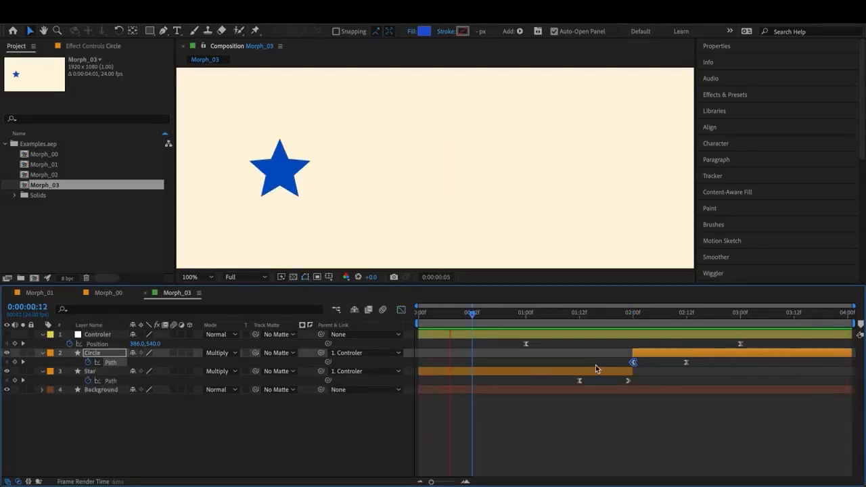
Examine the Star's final morph shape at its path keyframe at 1:23
click(628, 313)
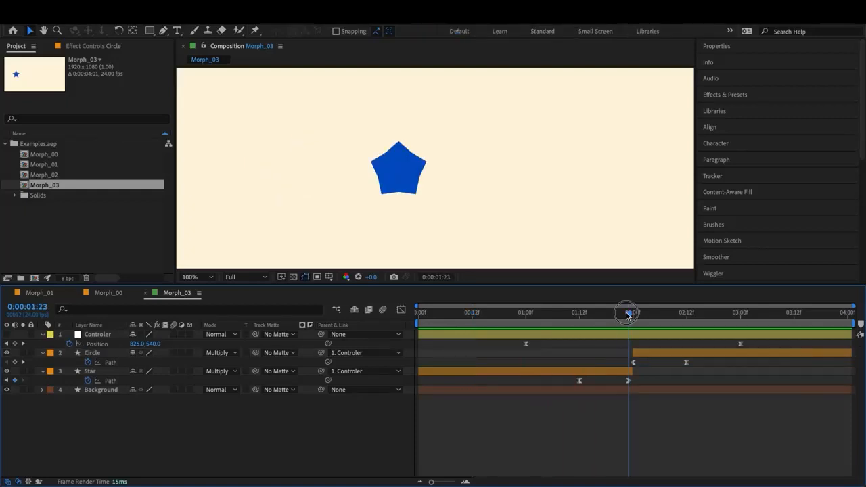
drag(628, 314, 627, 314)
click(628, 381)
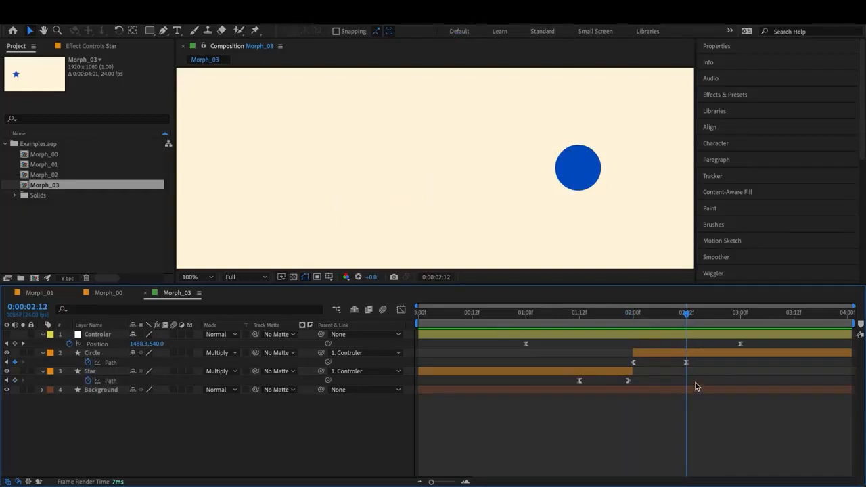
Check the Circle's path keyframe shapes at 2:12 and 2:00, and play the whole morph
click(697, 363)
click(686, 363)
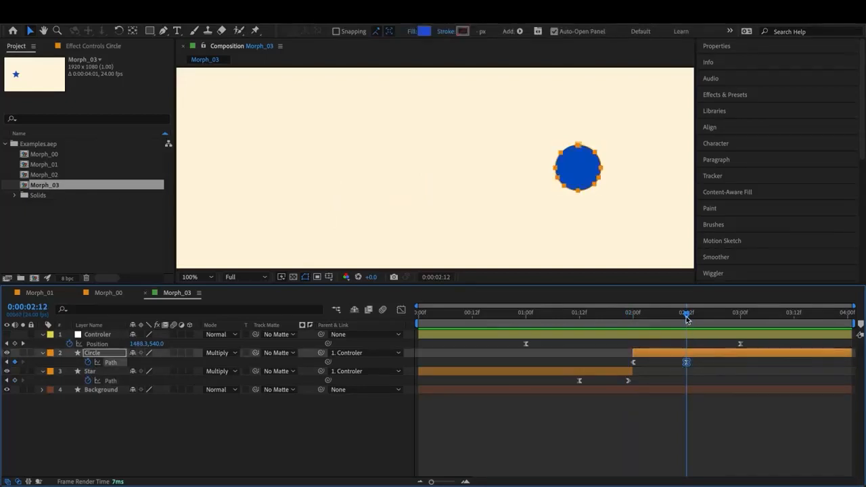
drag(685, 316, 632, 315)
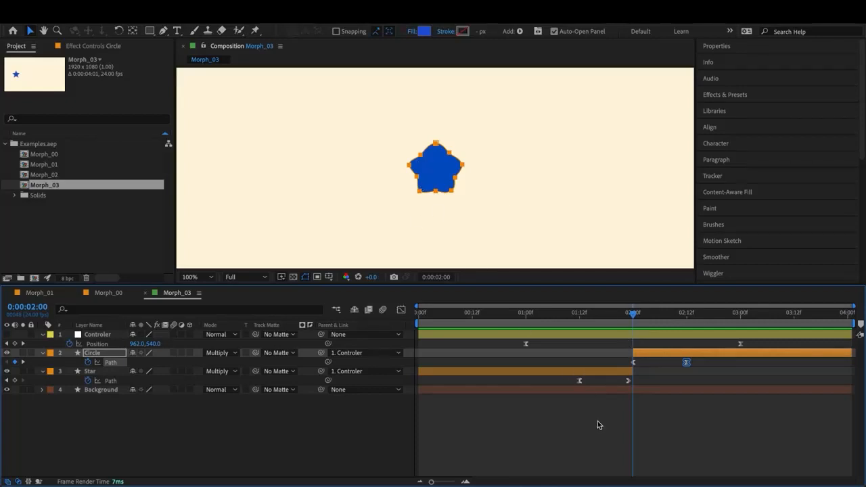
click(626, 410)
key(space)
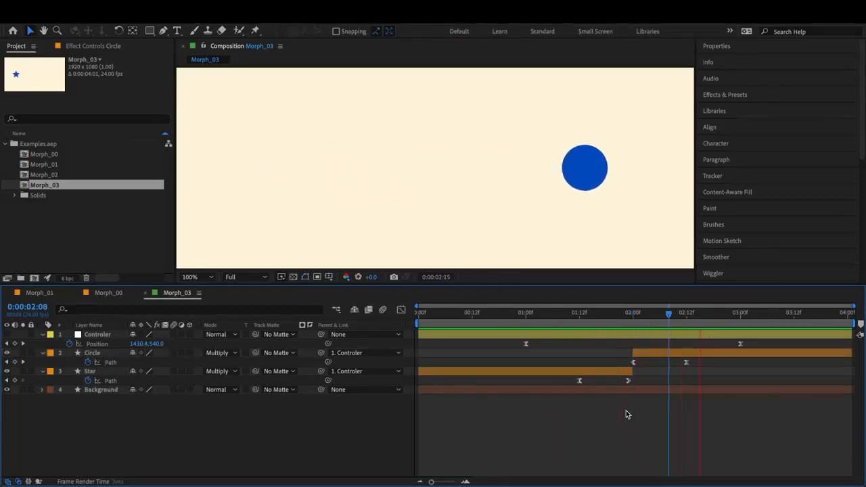